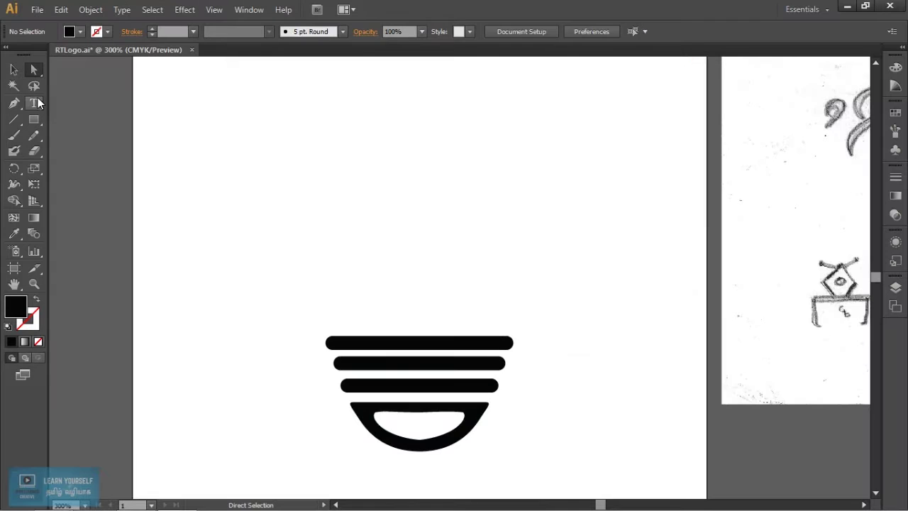
Step: Start a Type tool text object just above the striped bulb base
key("t")
left_click(330, 245)
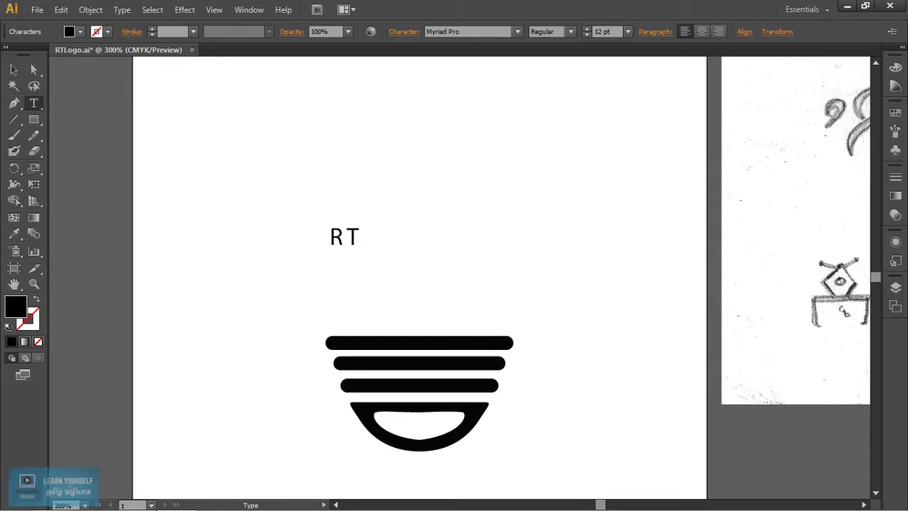
Step: Delete the extra T and set the remaining R in the Silver Forte font
key("shift+Left")
key("BackSpace")
left_click(16, 69)
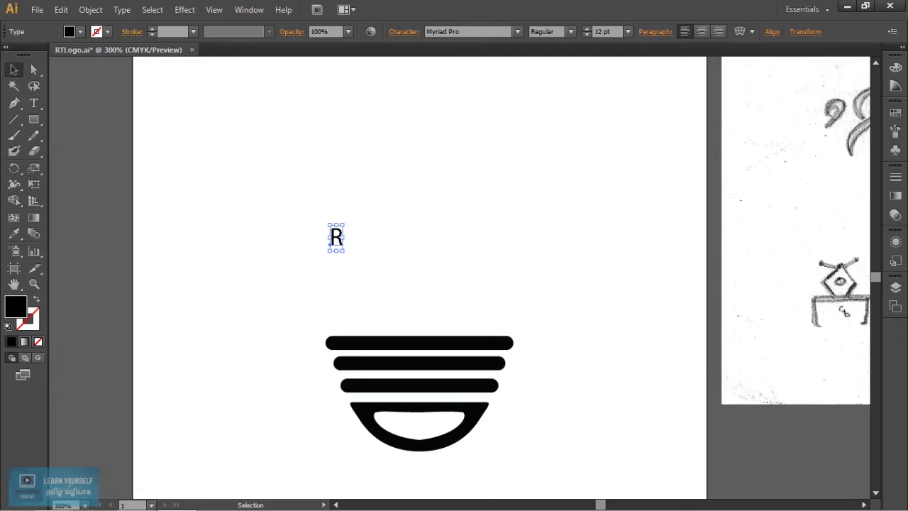
left_click(484, 34)
key("Down")
key("Down")
key("Down")
key("Down")
key("Down")
key("Down")
key("Down")
key("Down")
key("Down")
key("Down")
key("Down")
key("Down")
key("Down")
key("Down")
key("Down")
key("Down")
key("Up")
key("Up")
key("Up")
key("Up")
key("Up")
key("Up")
key("Up")
key("Up")
key("Up")
key("Up")
key("Up")
key("Up")
key("Up")
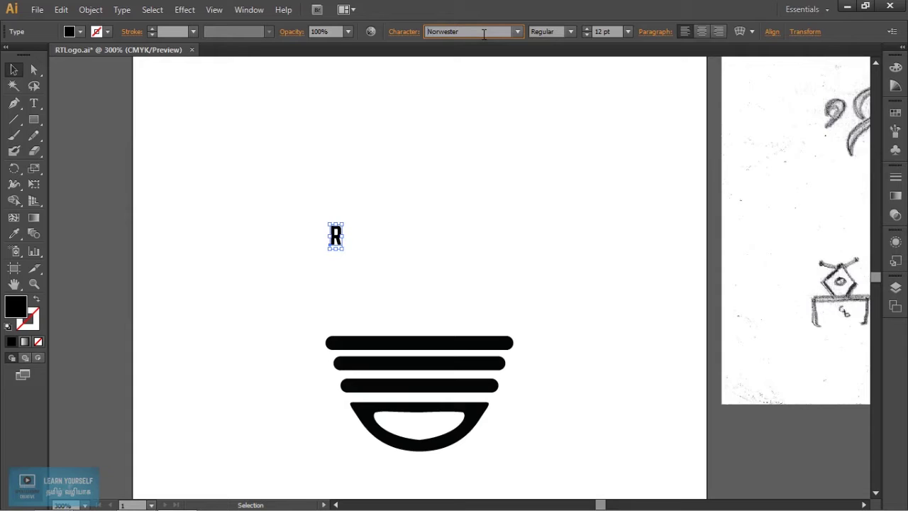
key("Up")
key("Up")
key("Up")
key("Up")
key("Up")
key("Up")
key("Up")
Step: Alt-drag a copy of the R to its right and retype it as a capital T
key("ctrl+shift+a")
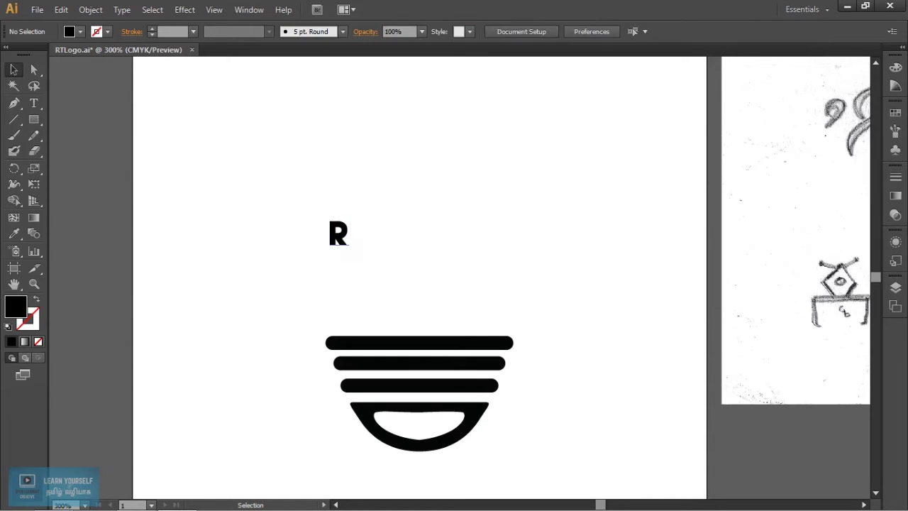
left_click_drag(339, 234, 383, 236)
key("t")
double_click(383, 234)
type("t")
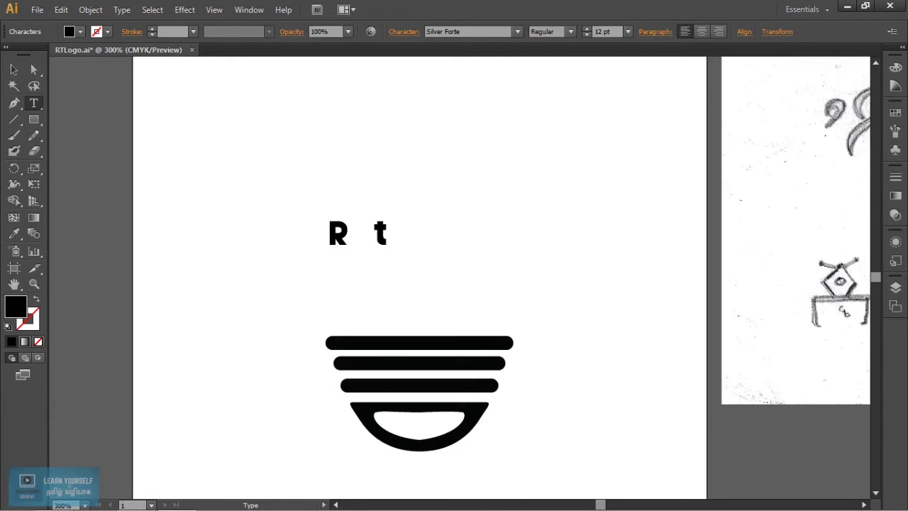
key("BackSpace")
type("T")
key("Escape")
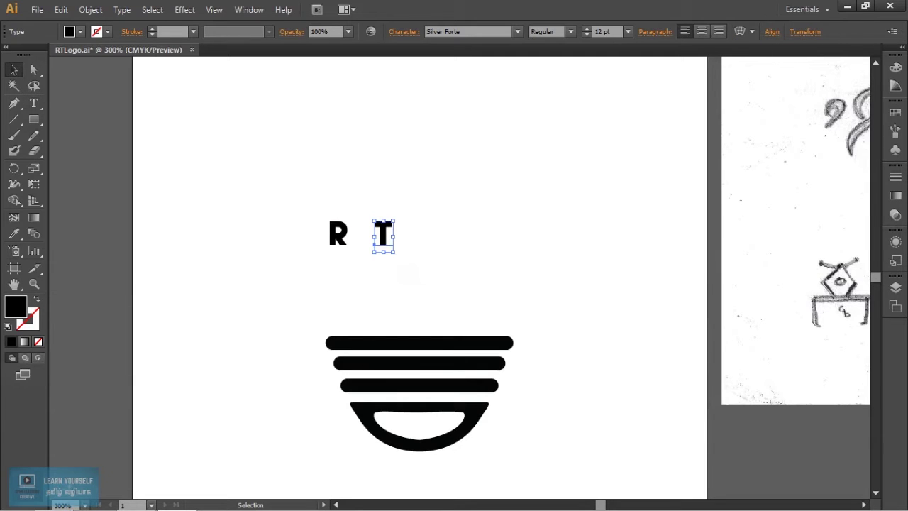
left_click(339, 237)
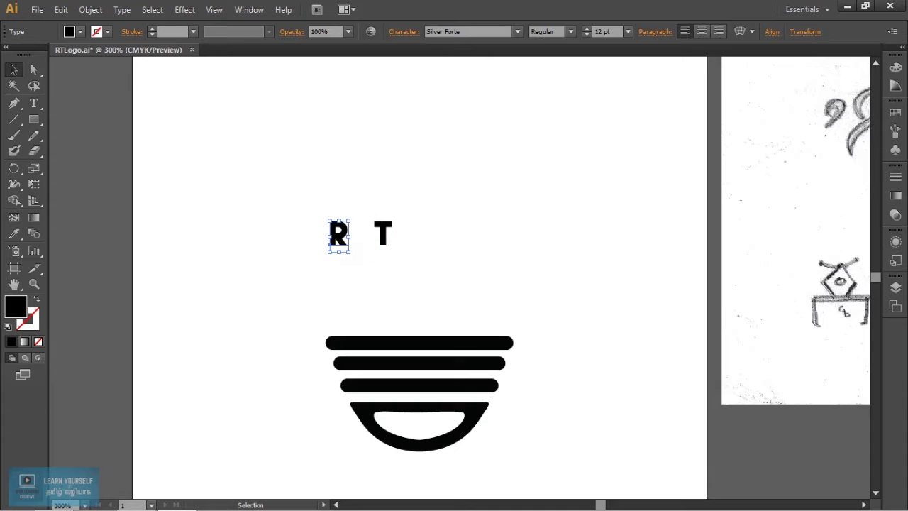
Step: Resize the R to 40 pt after first trying 50 pt, and move it left of the T
left_click(608, 32)
type("50")
key("Return")
left_click_drag(382, 205, 305, 233)
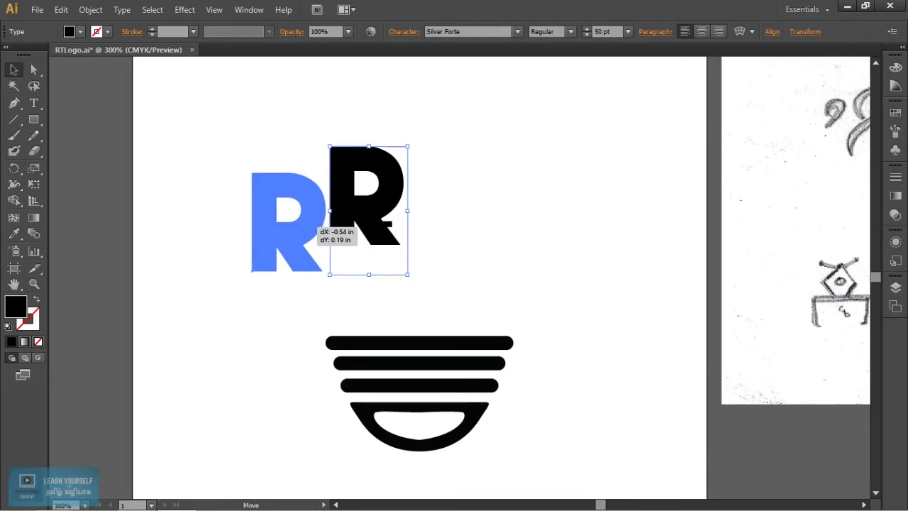
left_click(617, 32)
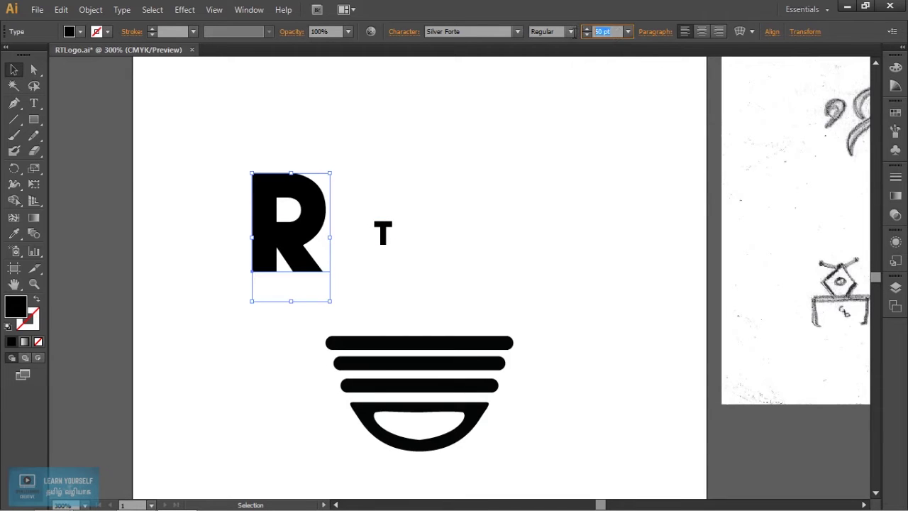
type("40")
key("Return")
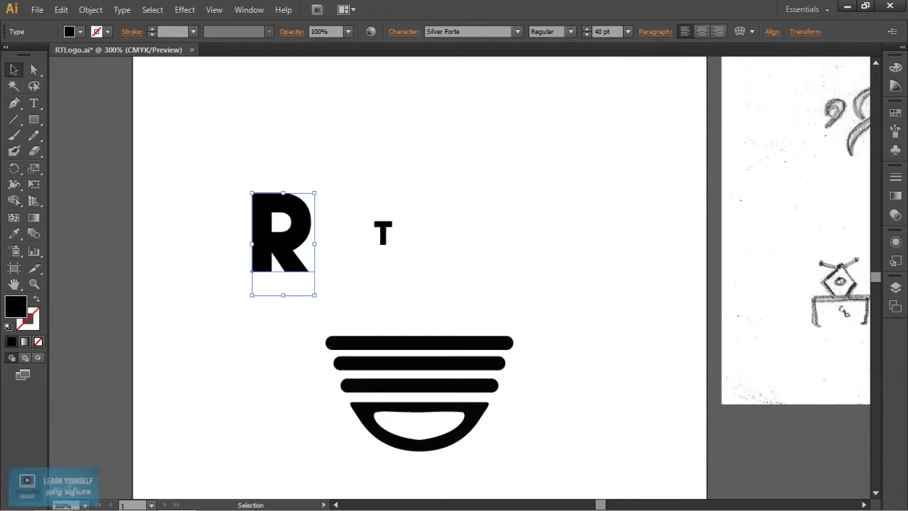
Step: Set the T to 40 pt and place both letters side by side above the top stripe
left_click(383, 234)
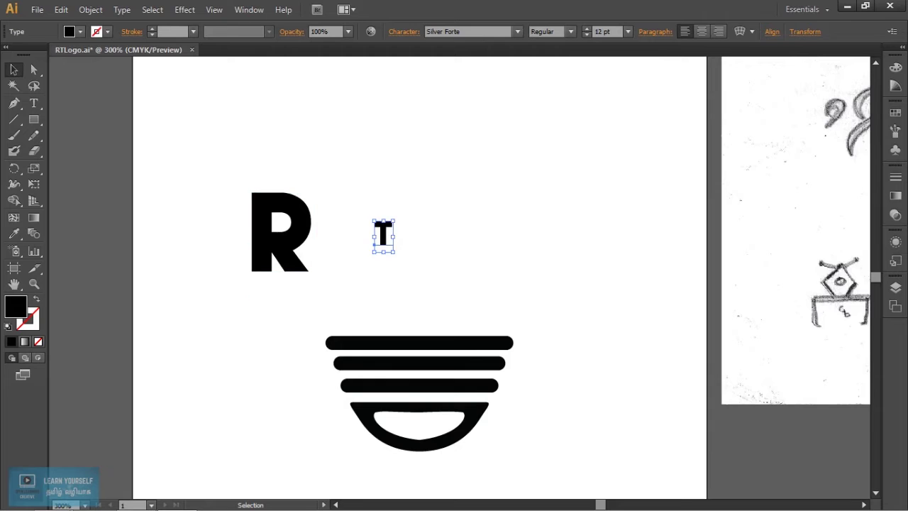
left_click(603, 32)
key("Return")
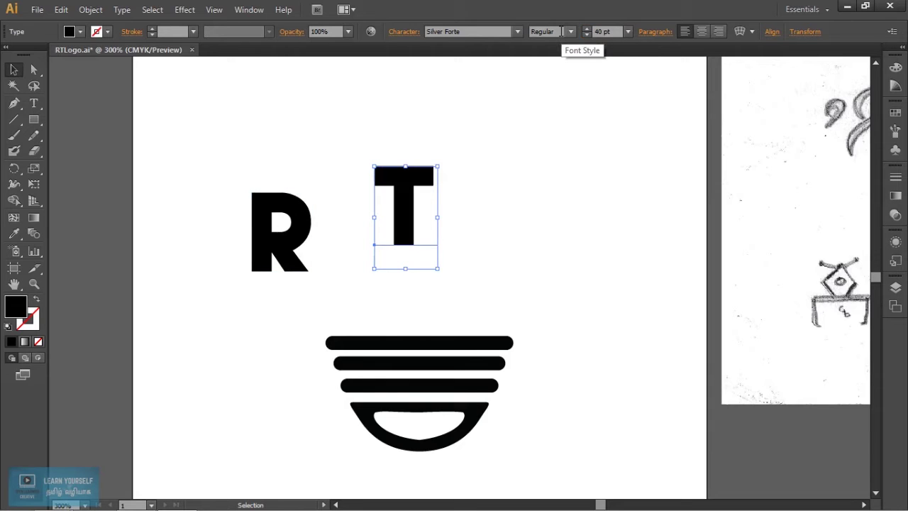
left_click_drag(374, 246, 449, 309)
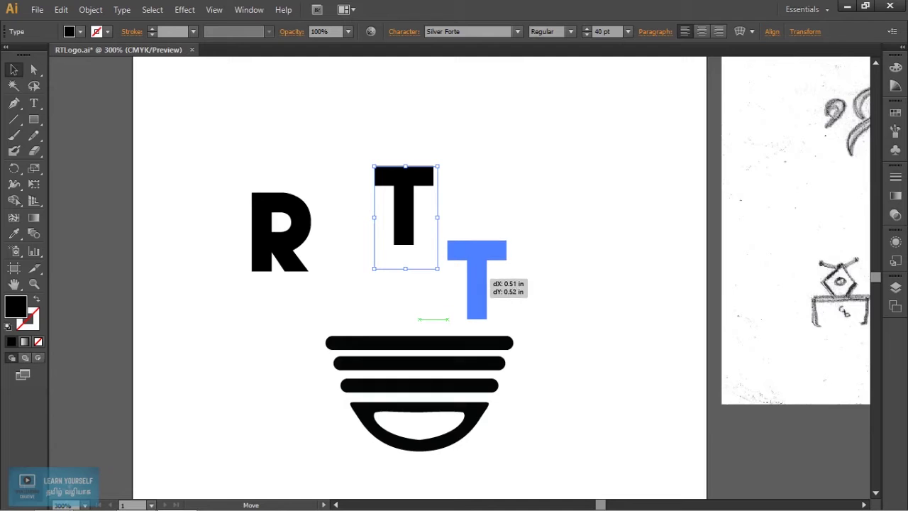
left_click_drag(449, 309, 441, 314)
left_click_drag(297, 238, 393, 293)
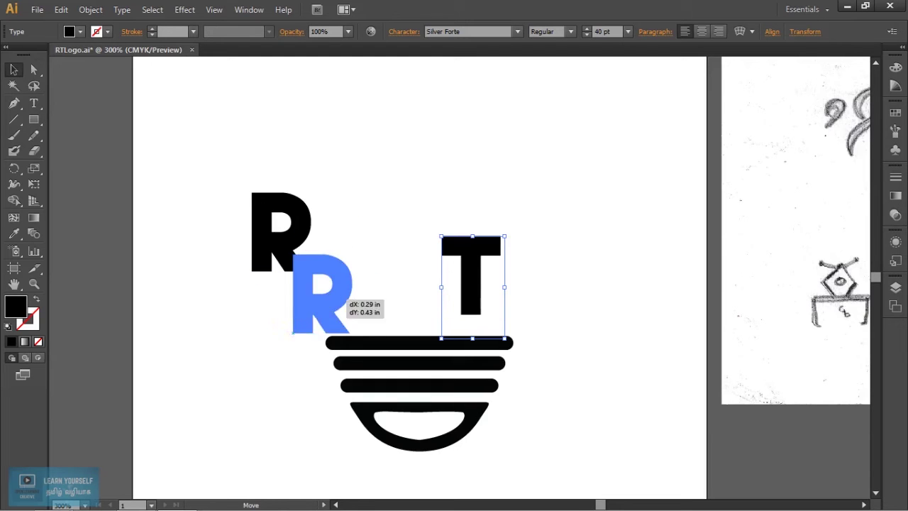
left_click(503, 321)
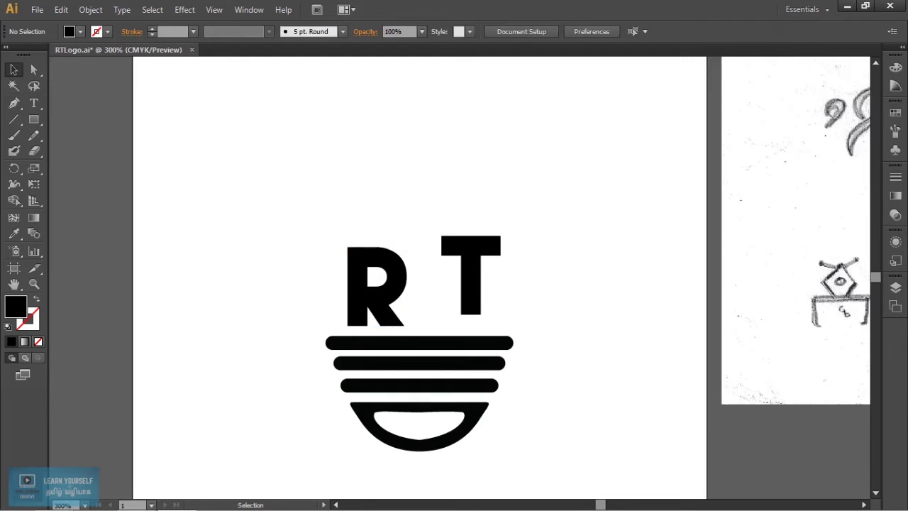
Step: Scale the R and T up to about 46 pt by their corner handles, nudging the T level
scroll(503, 321, "up", 2, "alt")
scroll(498, 326, "down", 1, "alt")
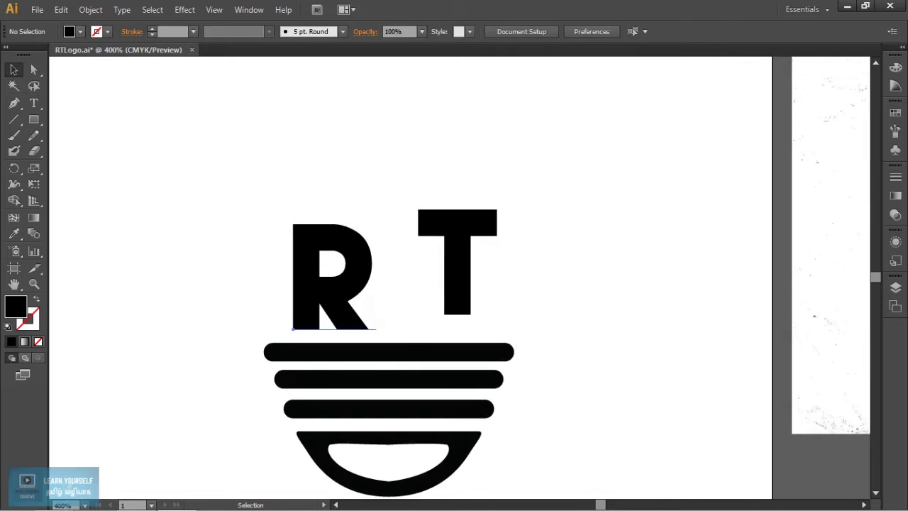
left_click(365, 320)
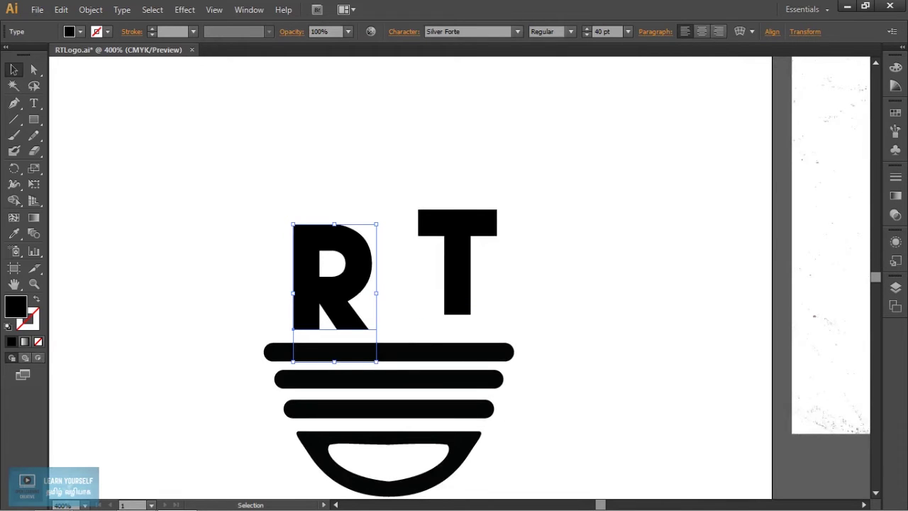
left_click_drag(292, 224, 278, 203)
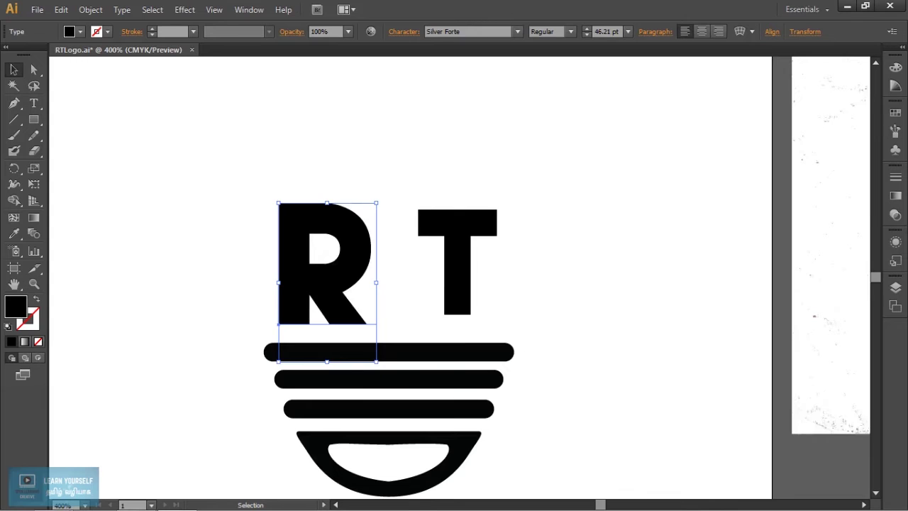
left_click_drag(470, 239, 454, 250)
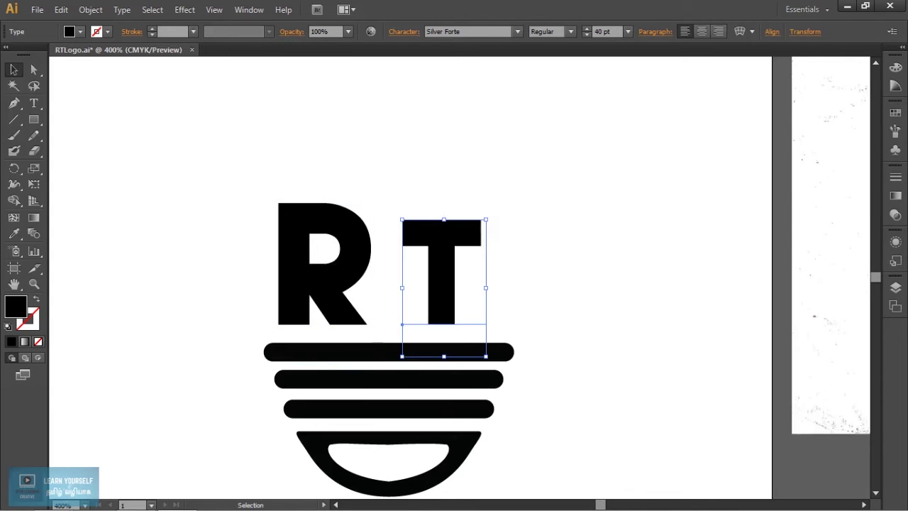
left_click_drag(485, 219, 494, 202)
key("ctrl+shift+a")
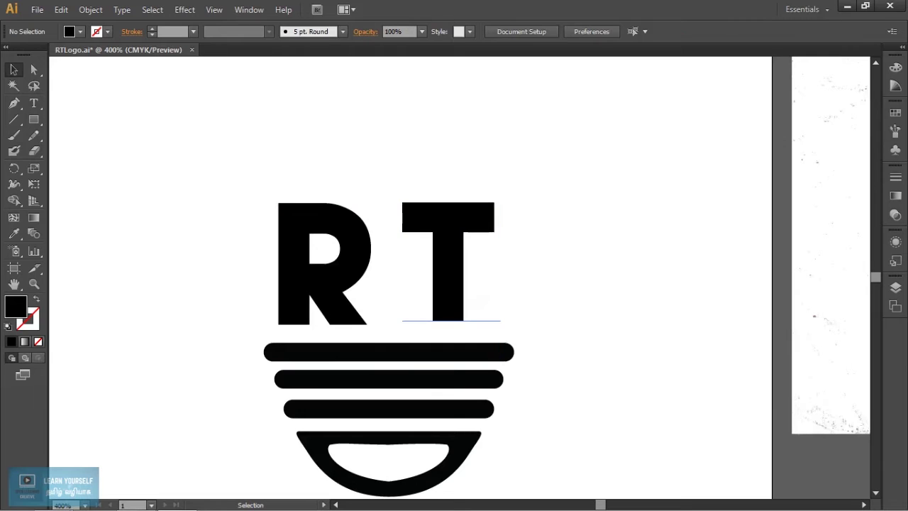
left_click(454, 298)
left_click(326, 284)
Step: Align the R and T using Align To Selection and move them back above the top bar
left_click(447, 270, "shift")
left_click(744, 31)
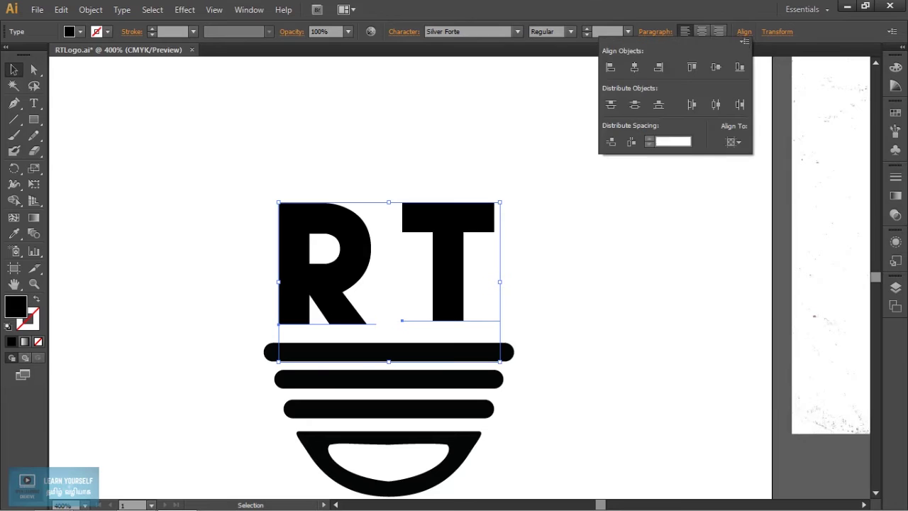
left_click(708, 69)
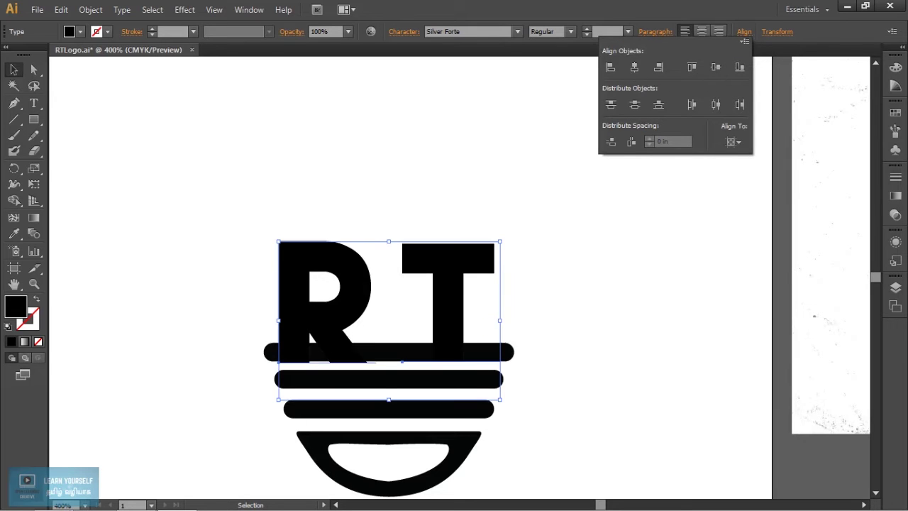
left_click(735, 142)
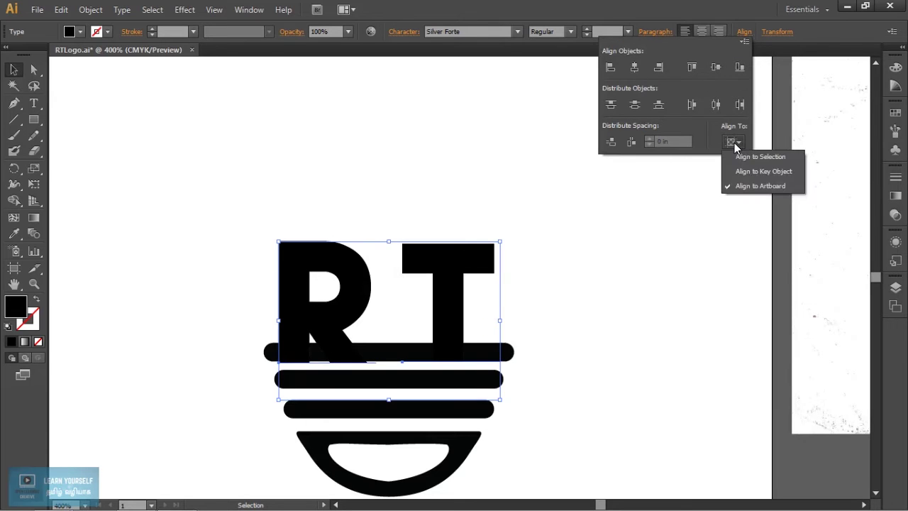
left_click(735, 157)
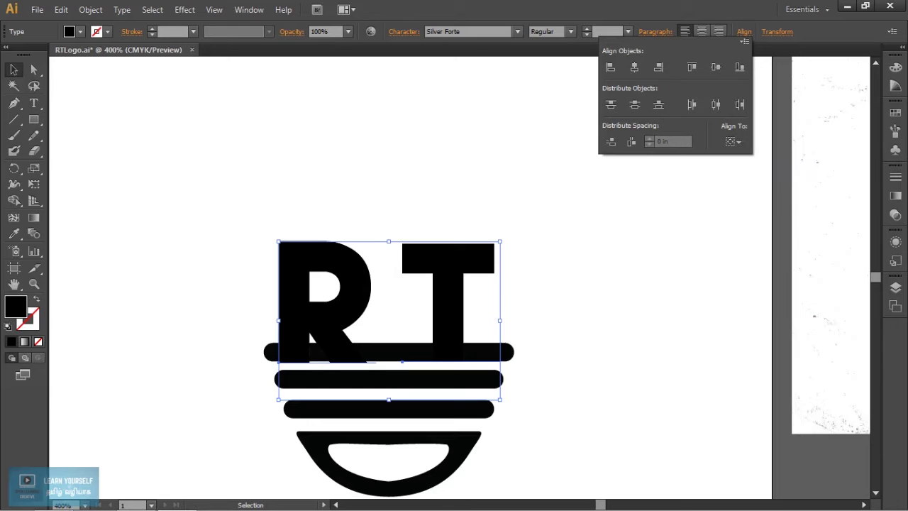
left_click_drag(451, 249, 457, 202)
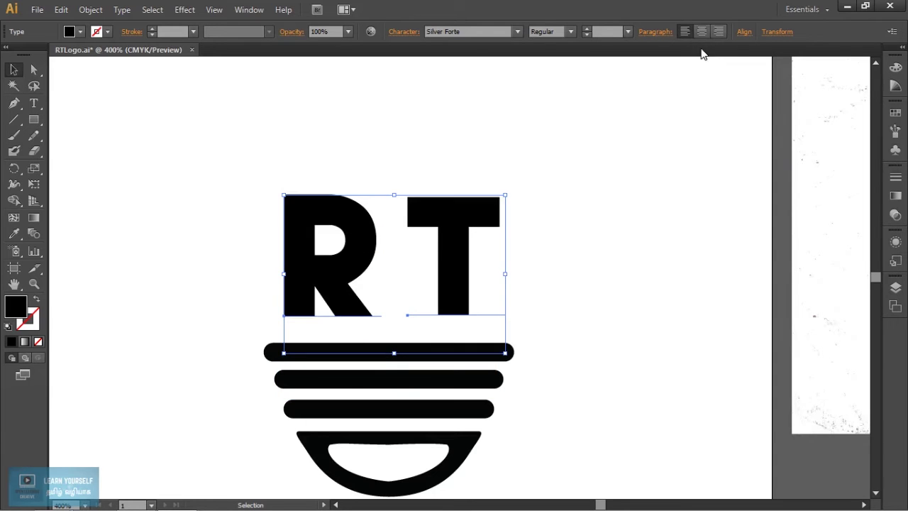
Step: Fine-tune the RT text to rest just above the top bar, leaving alignment settings unchanged
left_click(744, 32)
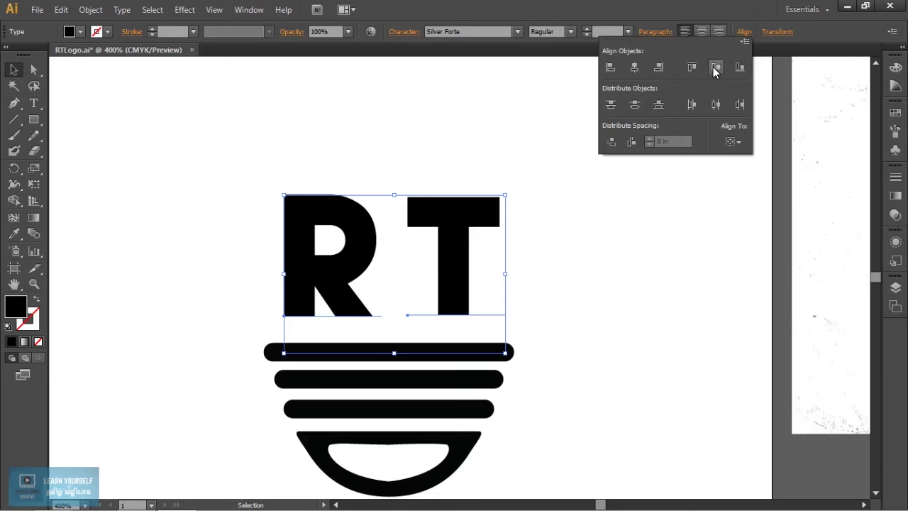
left_click_drag(464, 260, 459, 278)
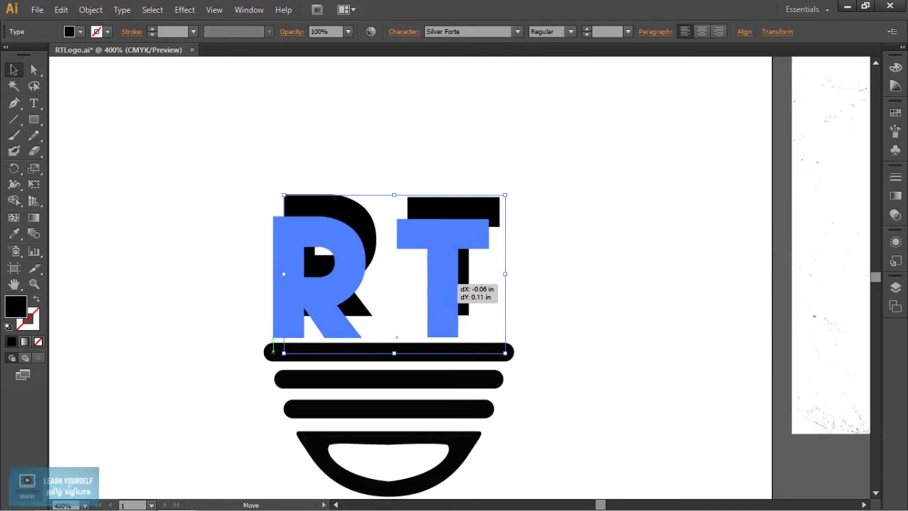
left_click_drag(459, 278, 460, 278)
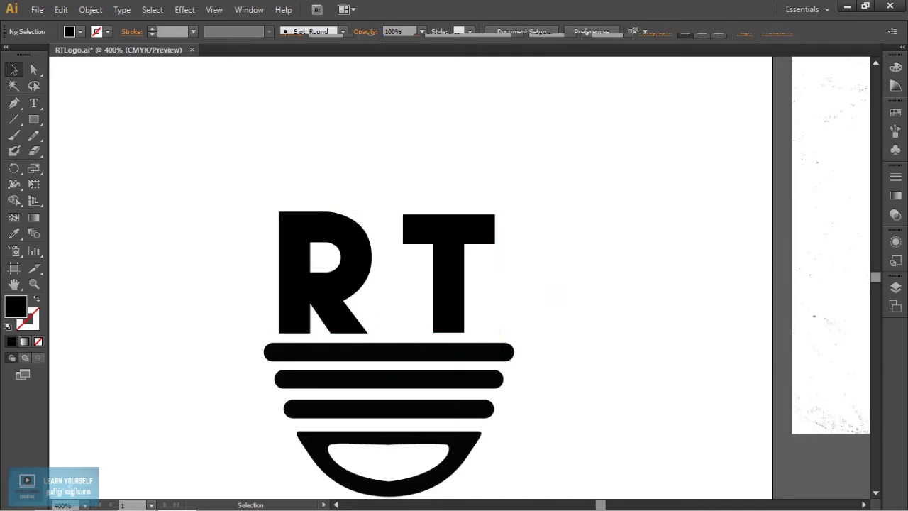
left_click(744, 32)
left_click(733, 141)
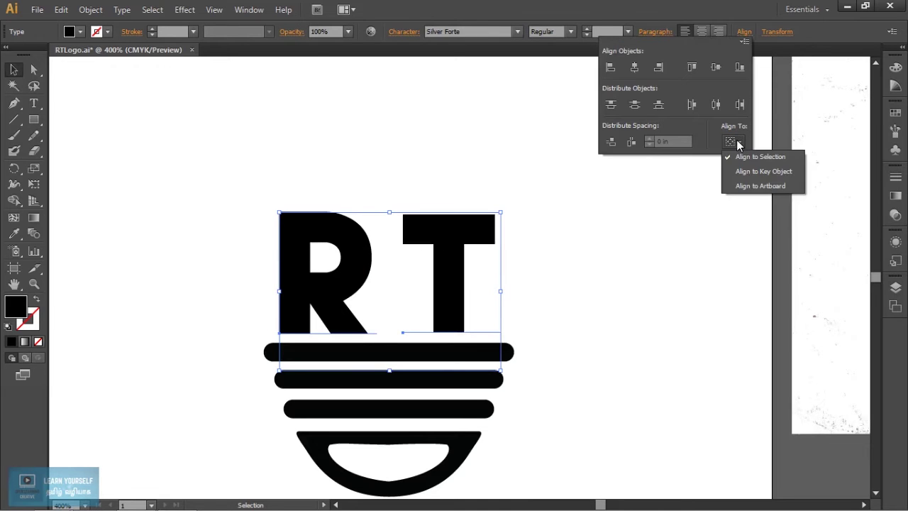
left_click(752, 185)
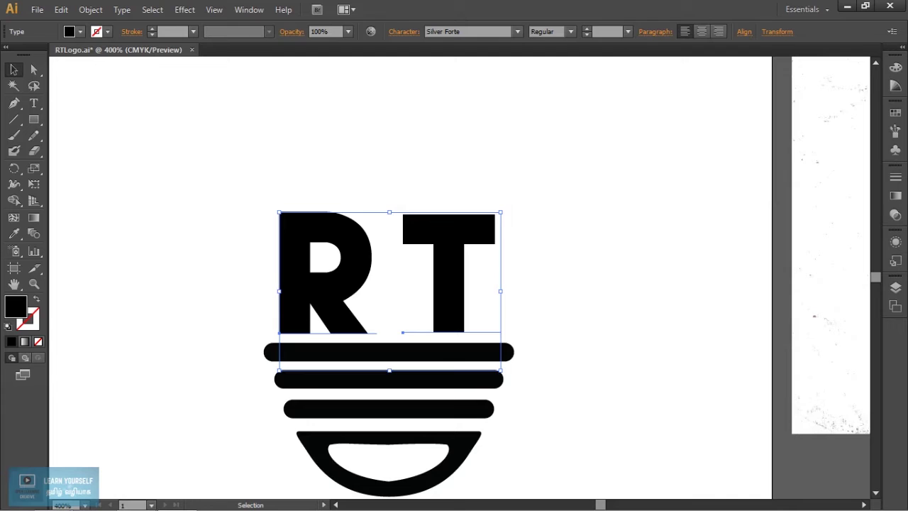
left_click(529, 215)
Step: Undo an accidental drag of the T
left_click_drag(448, 273, 464, 268)
key("ctrl+shift+a")
key("ctrl+z")
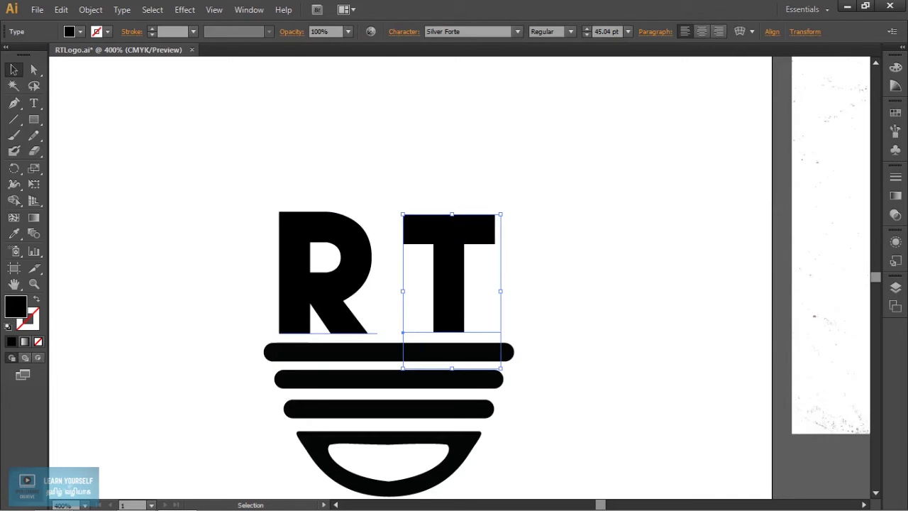
scroll(422, 307, "down", 1)
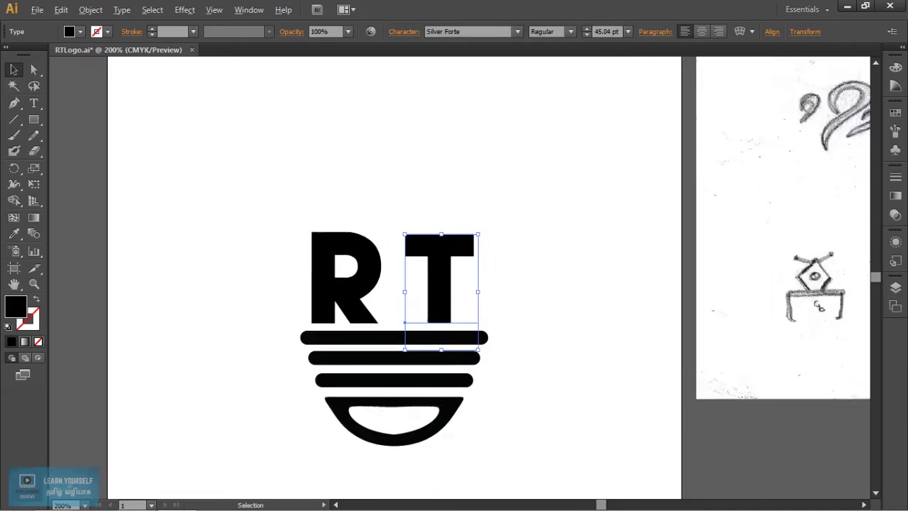
scroll(422, 308, "down", 2)
scroll(422, 307, "up", 4)
Step: Convert the R into outlines with Create Outlines
right_click(316, 259)
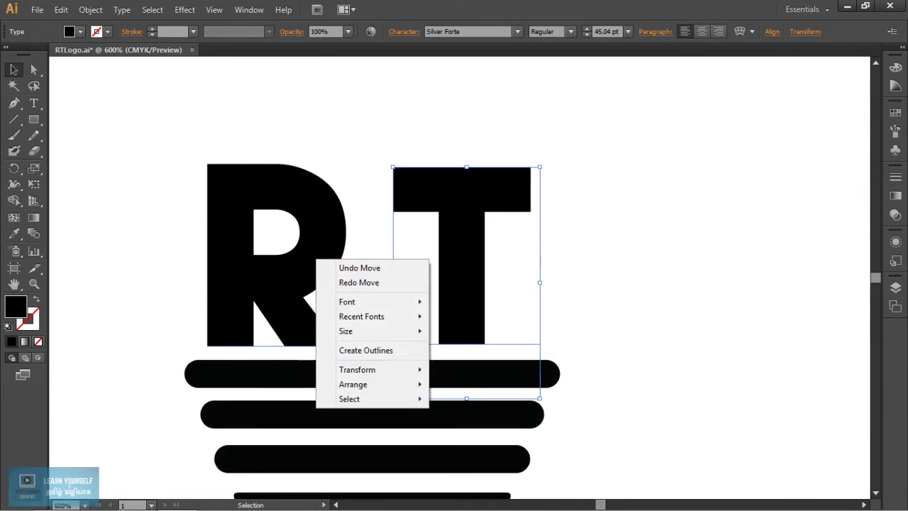
left_click(315, 214)
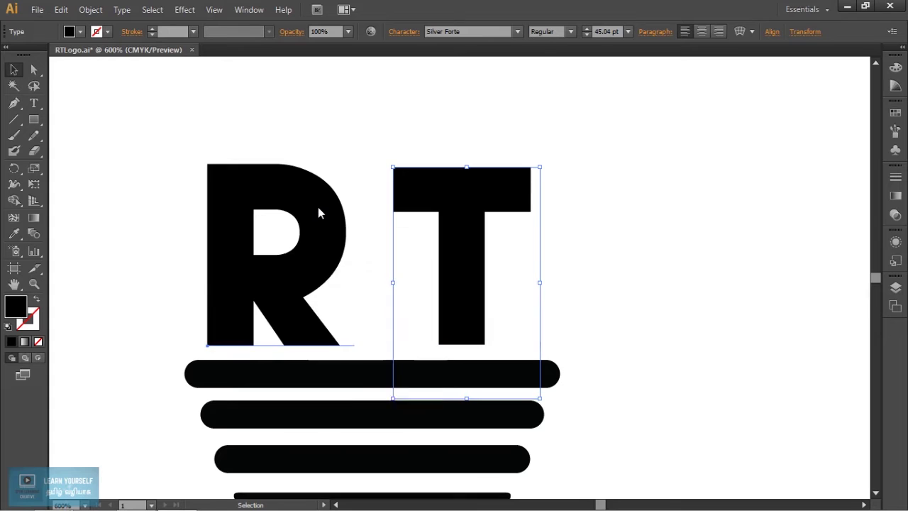
right_click(318, 209)
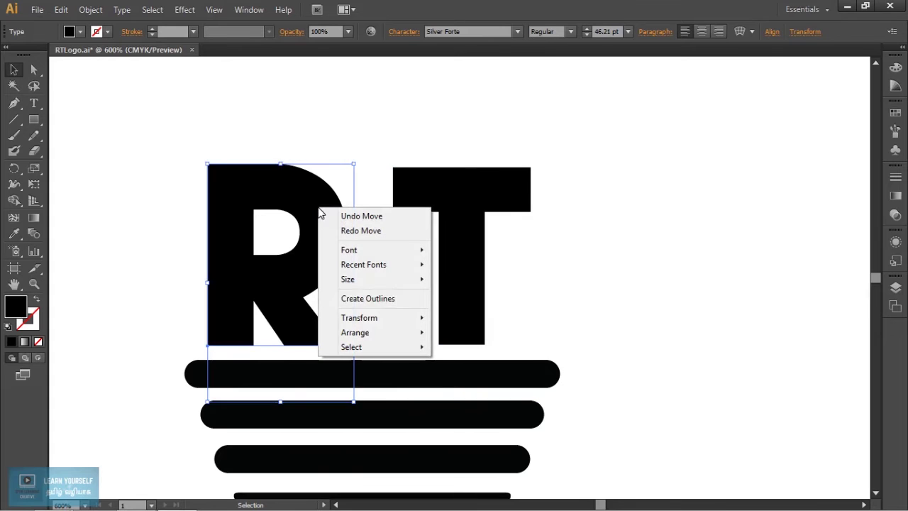
left_click(364, 300)
left_click(362, 300)
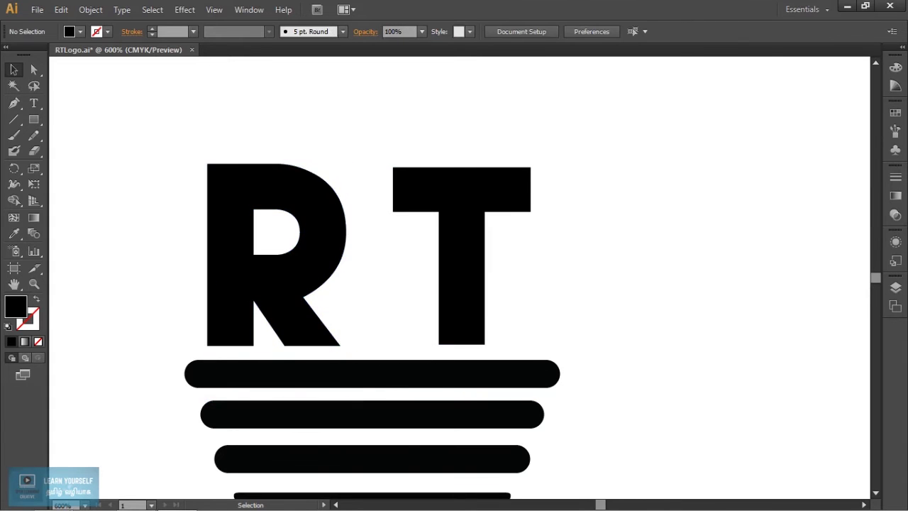
Step: Tilt and curve the outlined R's top edge by dragging its anchors with Direct Selection
left_click(230, 284)
left_click(35, 69)
left_click(277, 164)
scroll(287, 176, "up", 3)
mouse_move(260, 144)
left_mouse_down()
mouse_move(248, 117)
mouse_move(440, 116)
left_mouse_up()
left_click(496, 92)
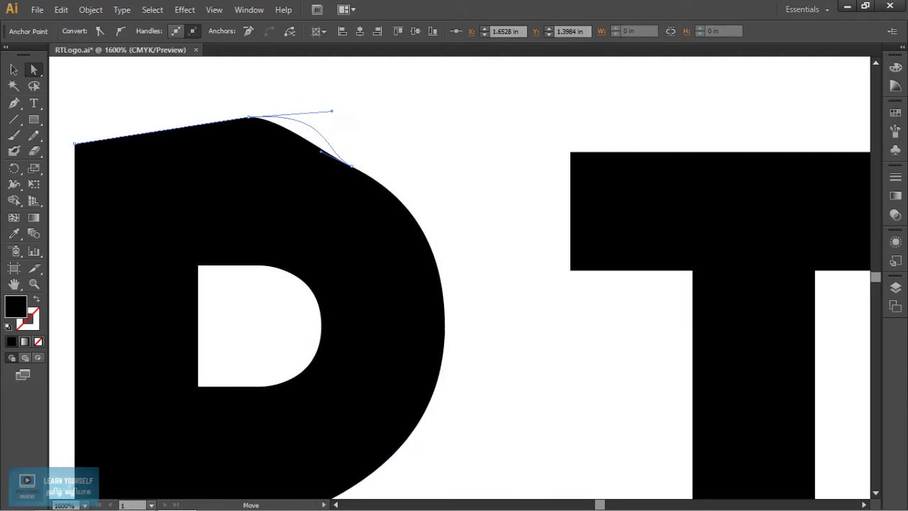
left_click_drag(74, 144, 91, 160)
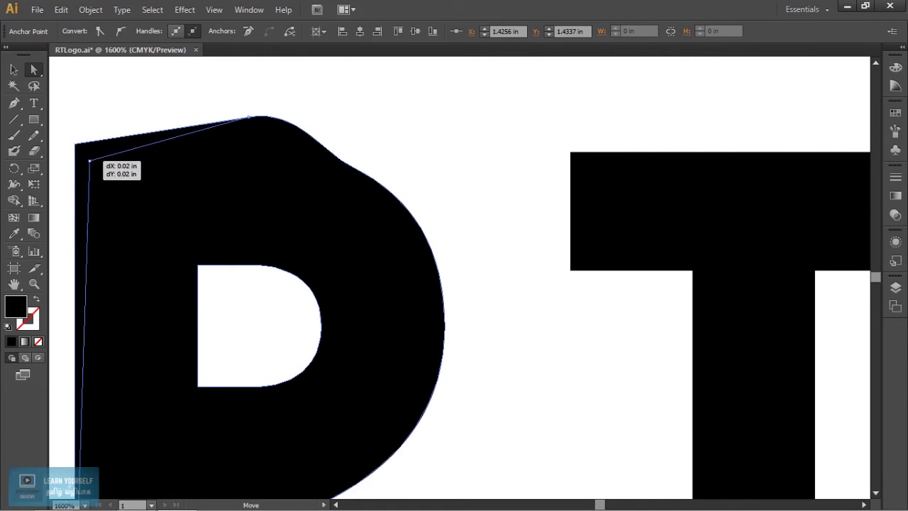
scroll(365, 248, "down", 1)
left_click_drag(362, 184, 395, 185)
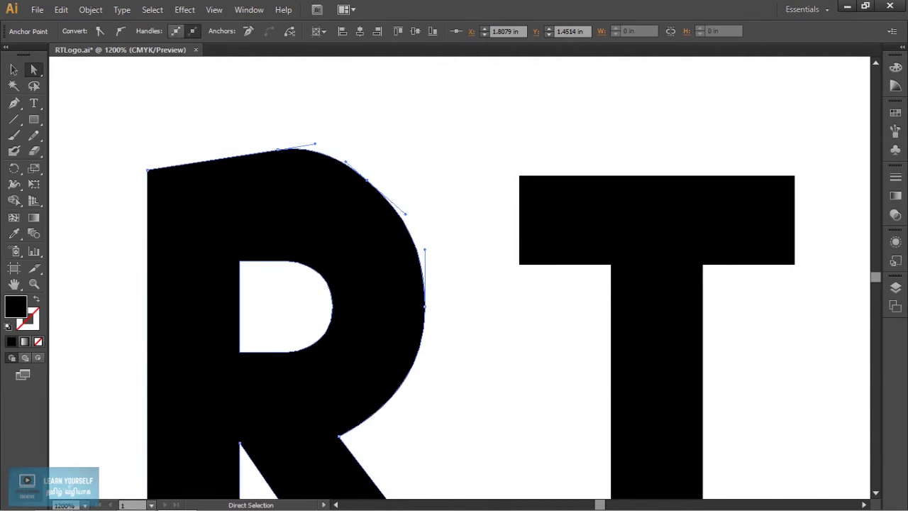
Step: Slant the R's stem and lengthen its leg by moving its side and bottom anchors
scroll(425, 284, "down", 2)
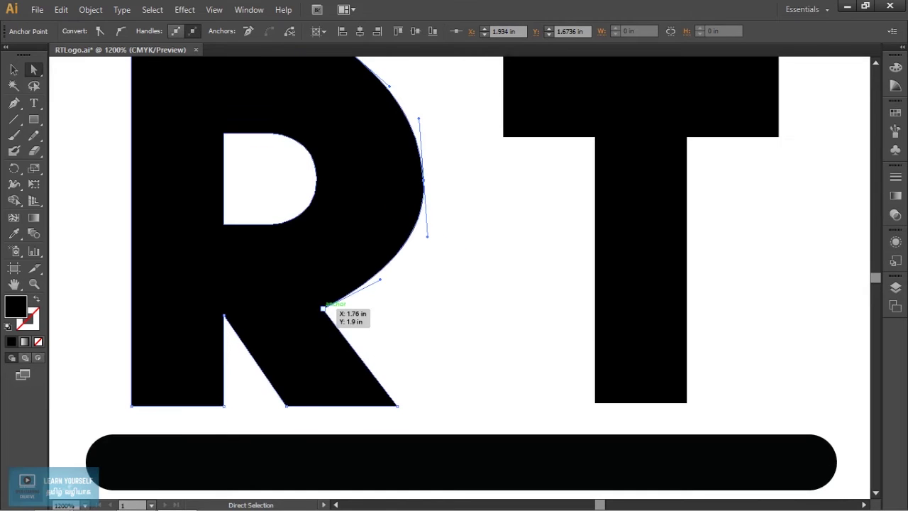
left_click_drag(394, 405, 423, 404)
mouse_move(224, 405)
left_mouse_down()
mouse_move(230, 382)
mouse_move(238, 391)
left_mouse_up()
scroll(231, 382, "left", 3)
scroll(239, 212, "up", 2)
left_click_drag(239, 118, 209, 121)
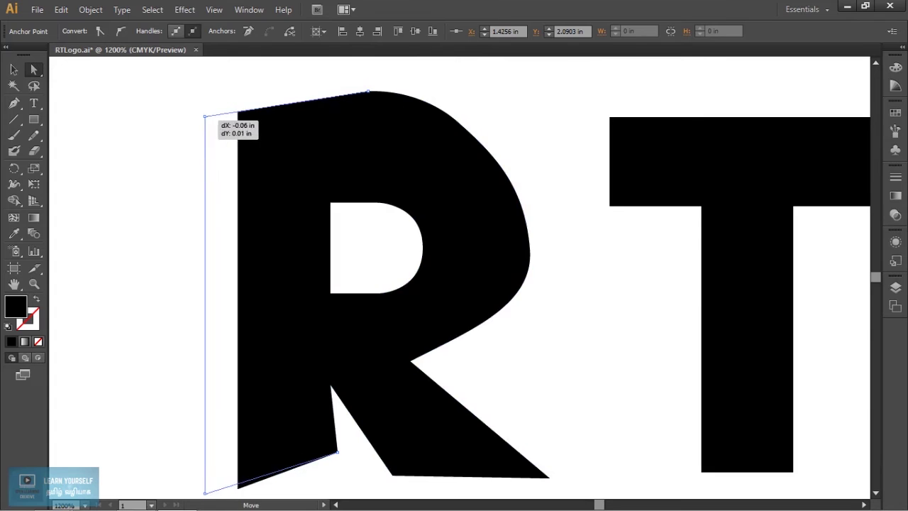
scroll(213, 212, "down", 1)
left_click_drag(208, 422, 252, 410)
scroll(252, 410, "up", 2)
left_click_drag(315, 104, 362, 95)
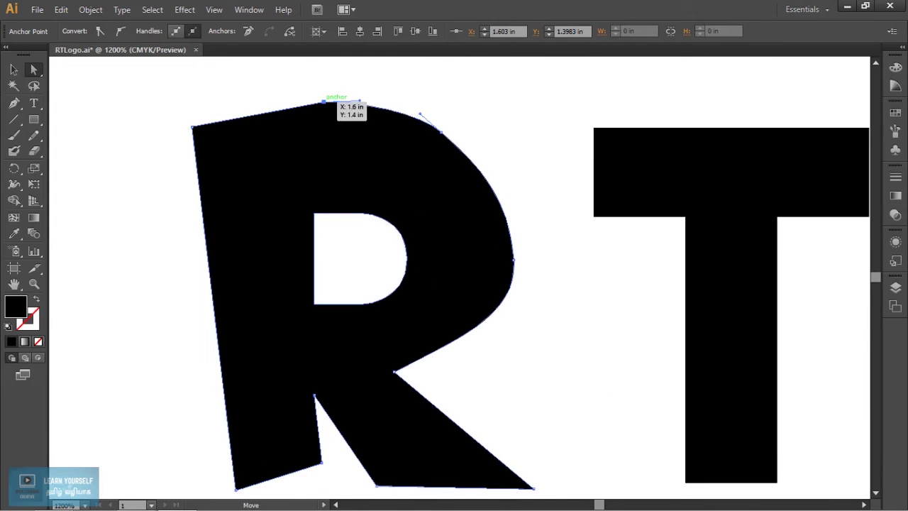
key("ctrl+minus")
key("ctrl+minus")
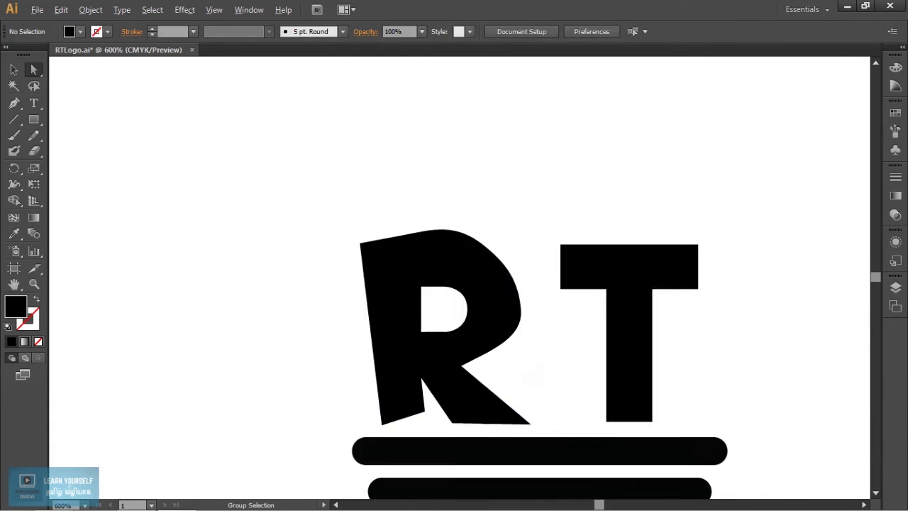
Step: Convert the T into an outlined shape with Ctrl+Shift+O
scroll(496, 283, "down", 2)
key("v")
left_click(496, 319)
key("ctrl+shift+o")
left_click(589, 213)
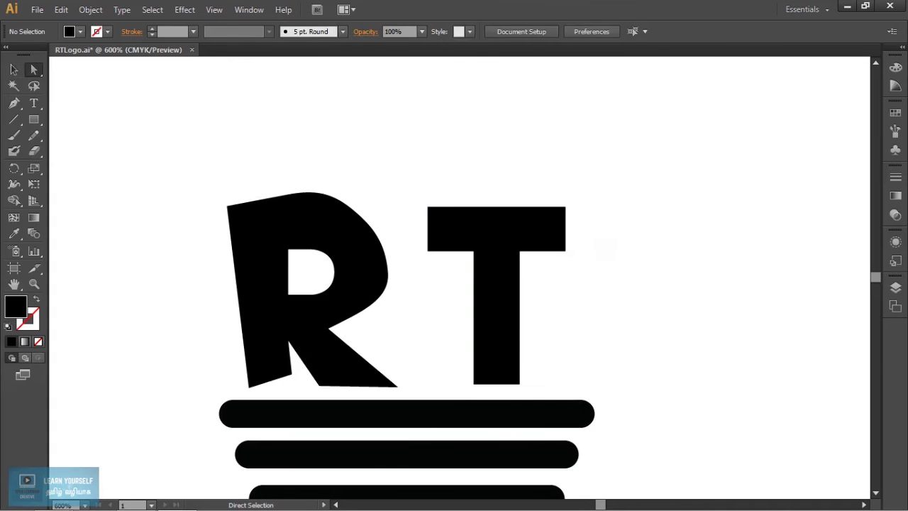
Step: Slant the T's top bar and stem by dragging its anchors to match the R
key("a")
left_click_drag(567, 208, 615, 198)
left_click_drag(441, 210, 454, 198)
left_click_drag(534, 253, 544, 261)
left_click_drag(488, 253, 493, 261)
left_click_drag(488, 386, 463, 386)
left_click_drag(534, 387, 524, 371)
key("ctrl+minus")
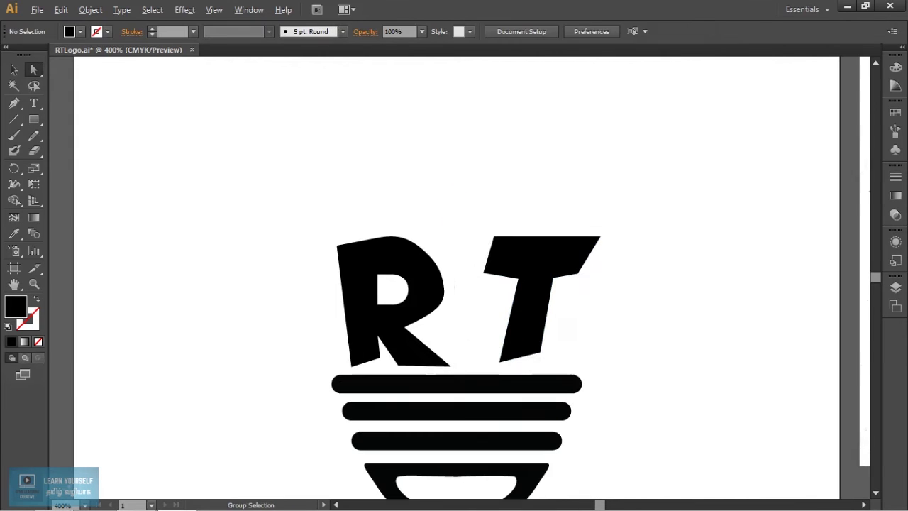
Step: Nudge the T, then undo an anchor alignment that distorted both letters
key("ctrl+shift+a")
key("ctrl+minus")
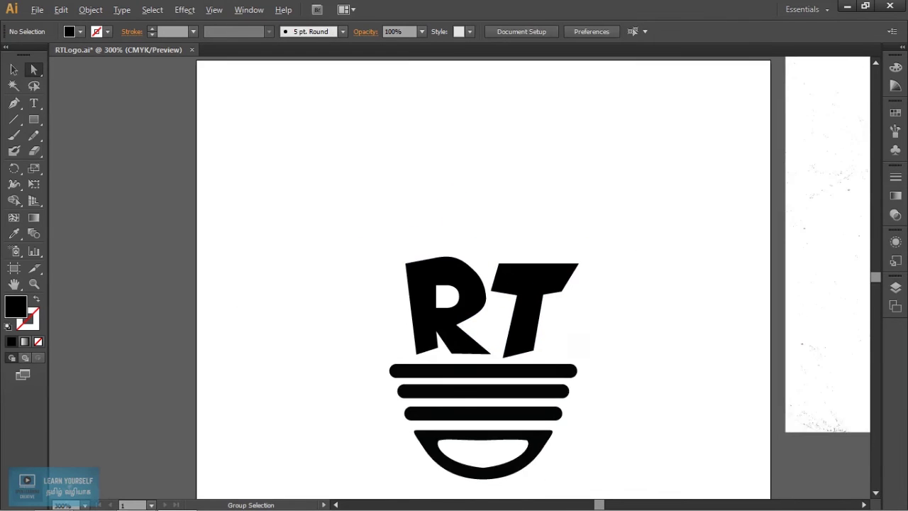
key("a")
left_click_drag(539, 276, 543, 272)
left_click_drag(397, 234, 592, 346)
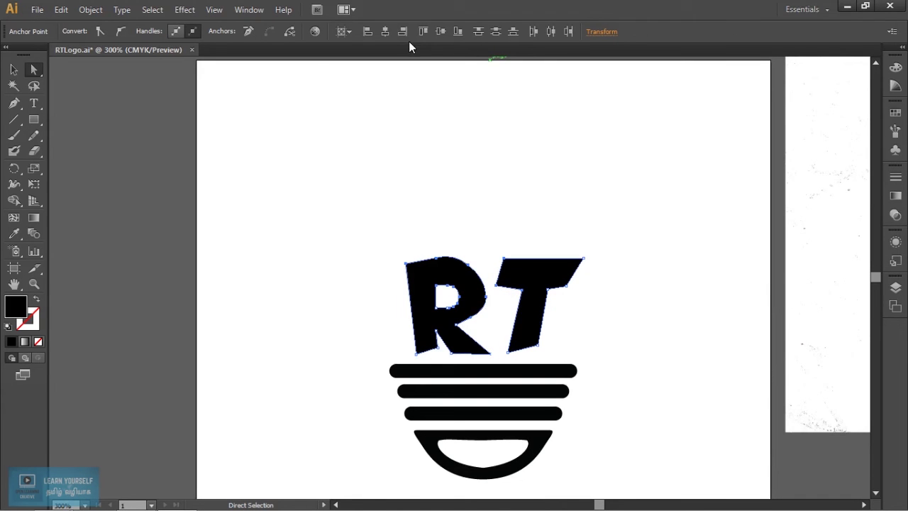
left_click(437, 31)
key("ctrl+z")
left_click(13, 68)
left_click(344, 191)
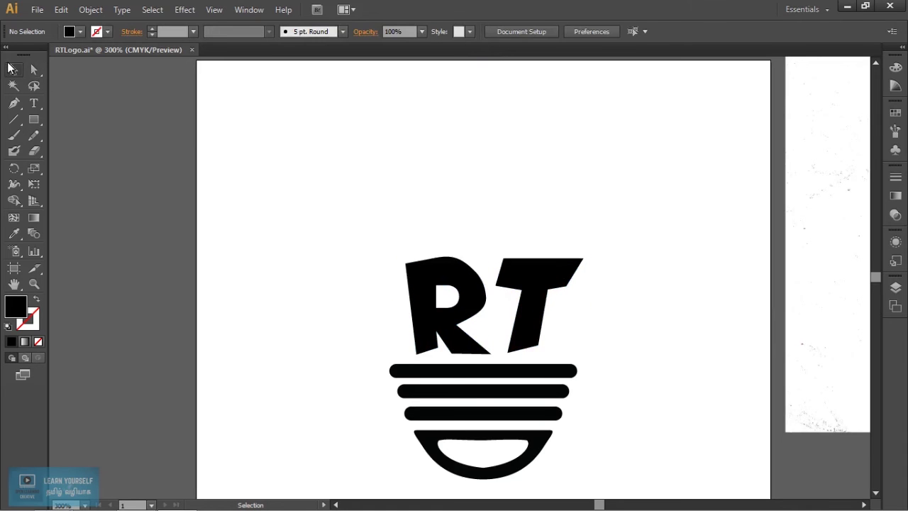
Step: Raise the selected RT letters 0.2 in so they sit clear above the top stripe
left_click_drag(359, 188, 552, 298)
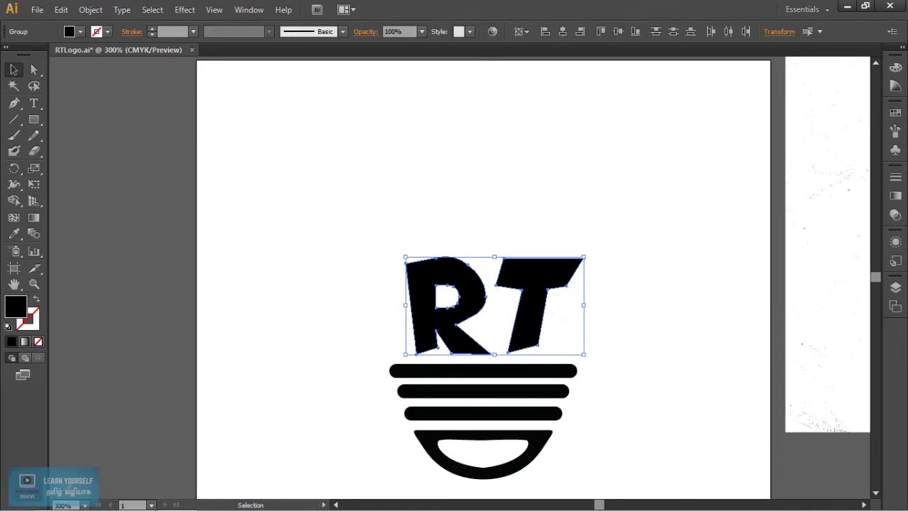
left_click(623, 35)
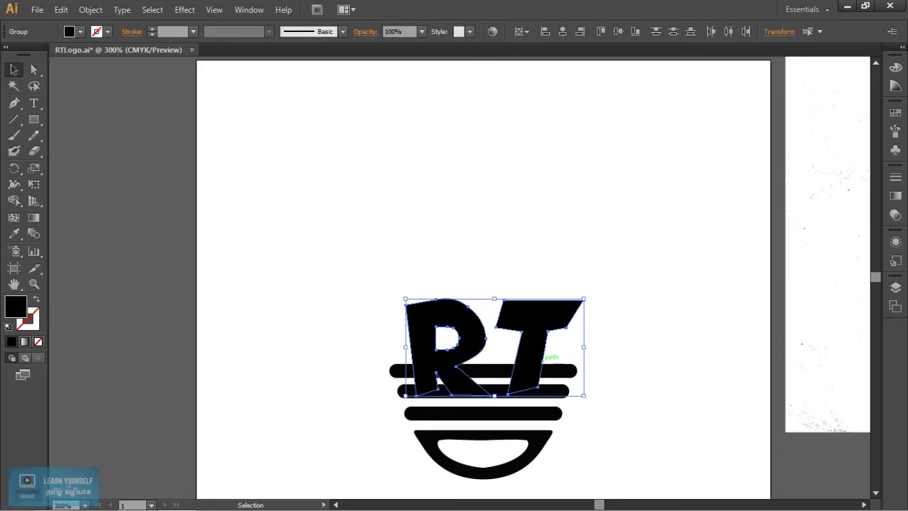
left_click(778, 31)
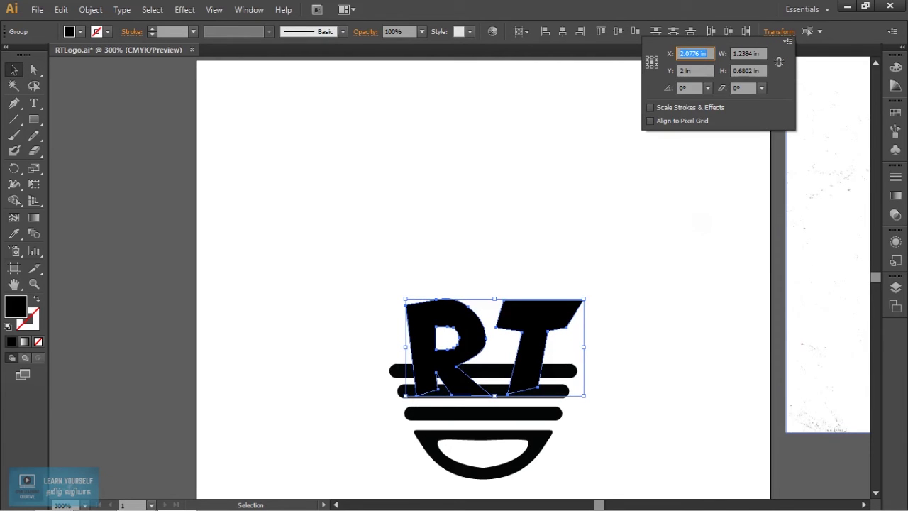
left_click_drag(541, 347, 544, 285)
left_click(635, 322)
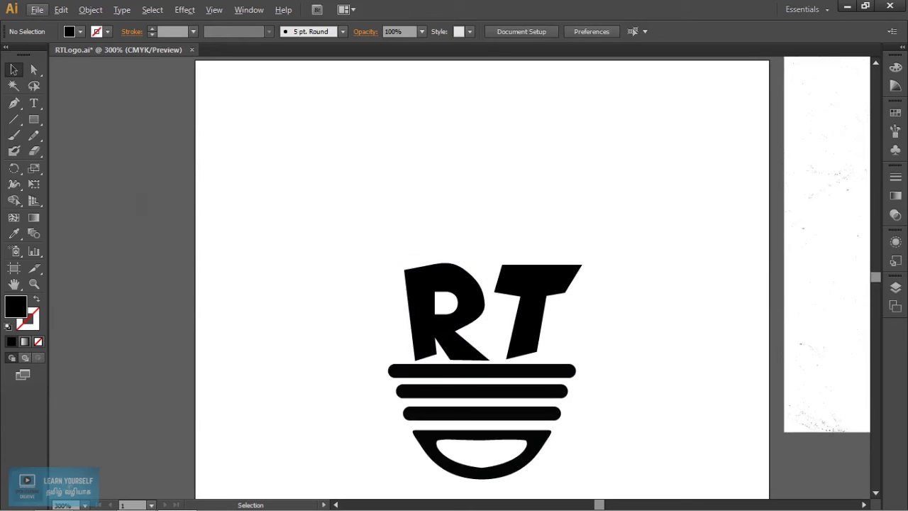
Step: Draw a narrow tall rectangle above the R and widen its top anchors into a tapered ray
left_click(38, 120)
left_click_drag(290, 167, 307, 230)
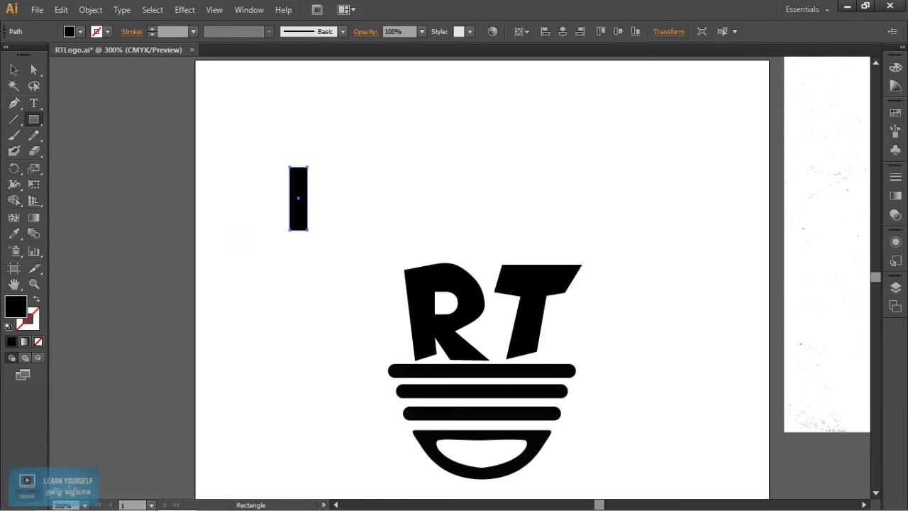
key("v")
right_click(304, 193)
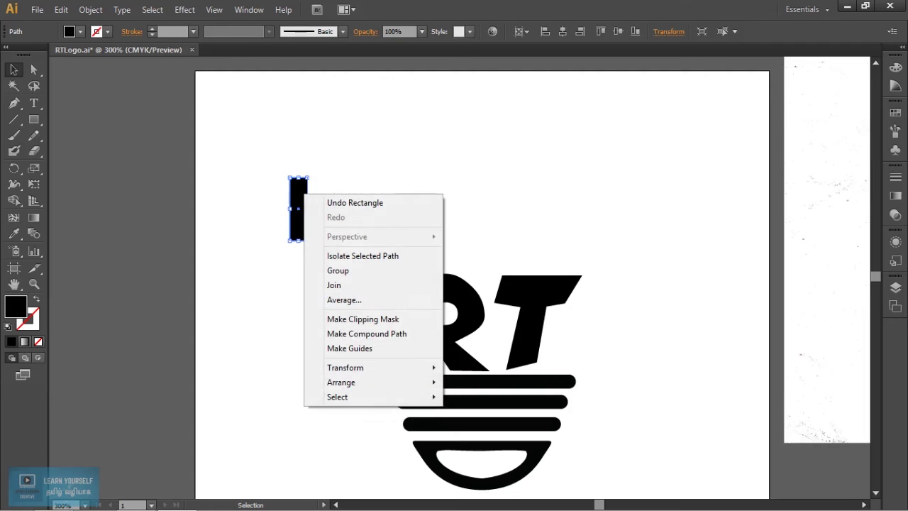
key("a")
right_click(300, 202)
key("Escape")
left_click(302, 213)
key("ctrl+equal")
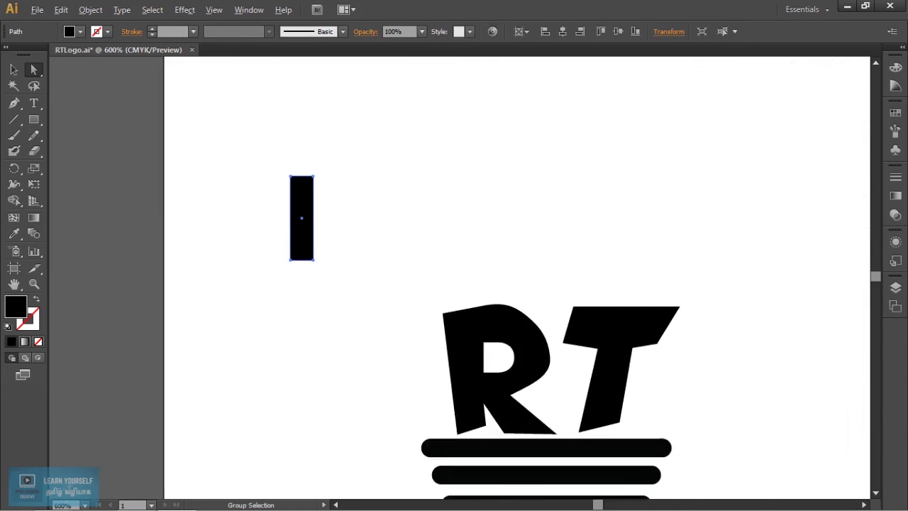
key("ctrl+equal")
left_click_drag(346, 219, 385, 197)
left_click_drag(277, 220, 245, 193)
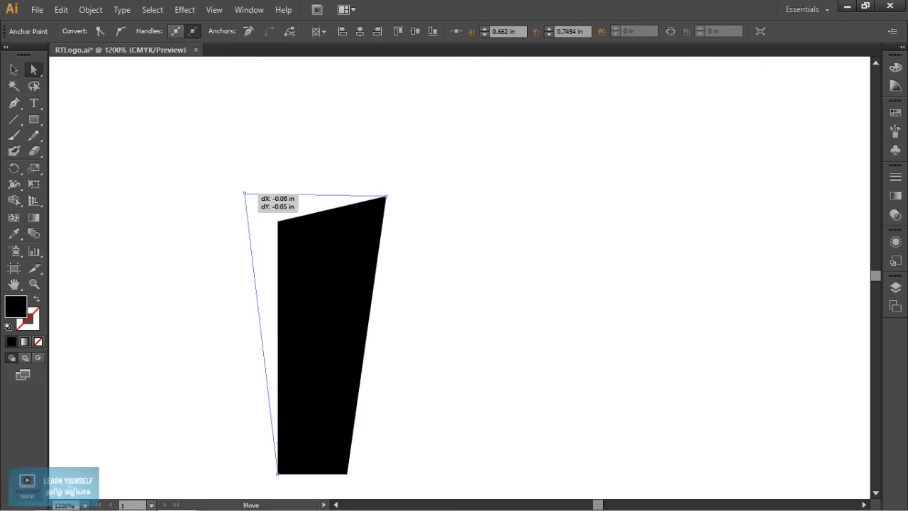
Step: Position and rotate the ray above the letters, then drag out a tilted copy
key("v")
key("ctrl+shift+a")
scroll(386, 319, "down", 4)
scroll(386, 355, "up", 1)
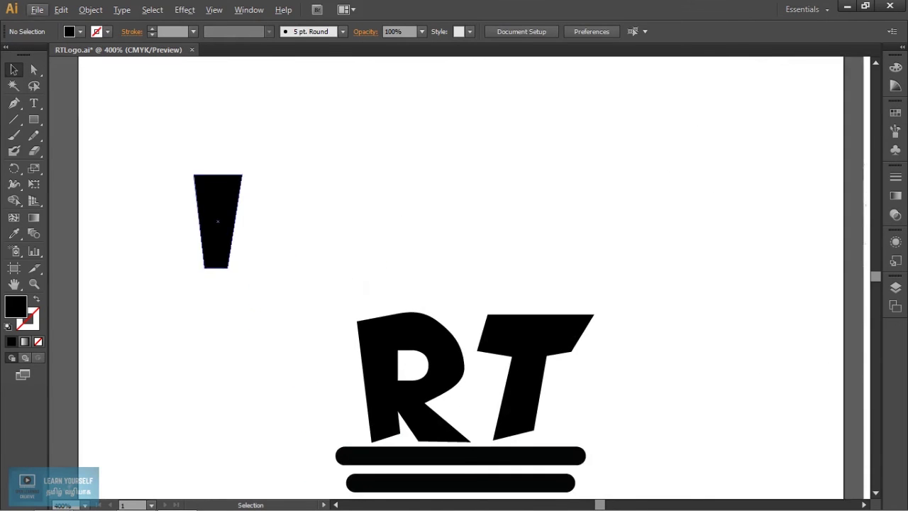
left_click_drag(217, 221, 342, 253)
left_click_drag(370, 302, 389, 284)
left_click_drag(329, 288, 419, 250)
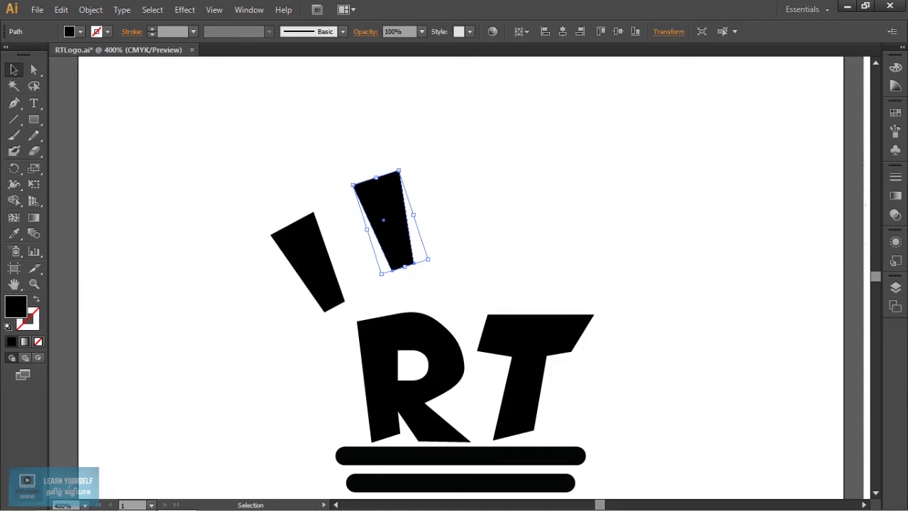
Step: Copy and rotate the ray into additional rays fanning out on both sides
left_click_drag(383, 220, 480, 213)
left_click_drag(525, 262, 511, 273)
mouse_move(502, 233)
left_mouse_down()
mouse_move(499, 245)
mouse_move(575, 270)
left_mouse_up()
left_click_drag(611, 214, 628, 213)
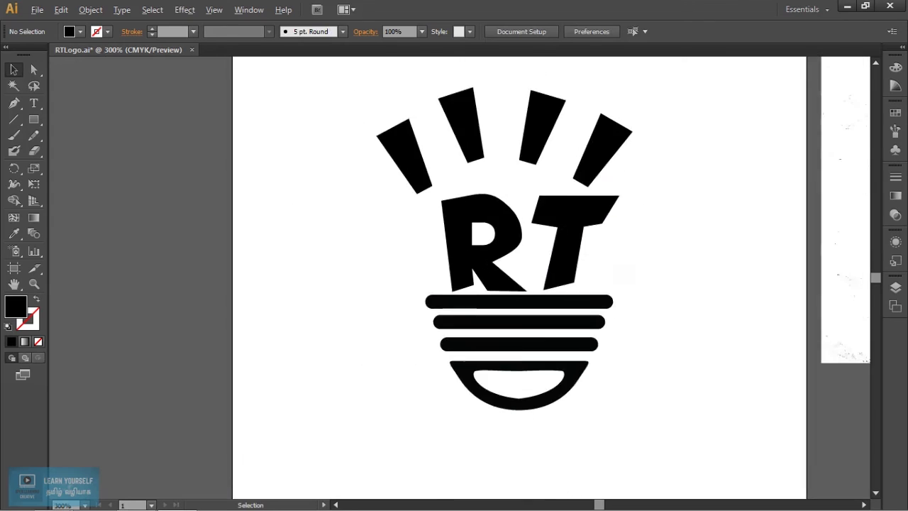
Step: Nudge each ray into position so the fan above the RT is evenly spaced
left_click_drag(443, 211, 443, 189)
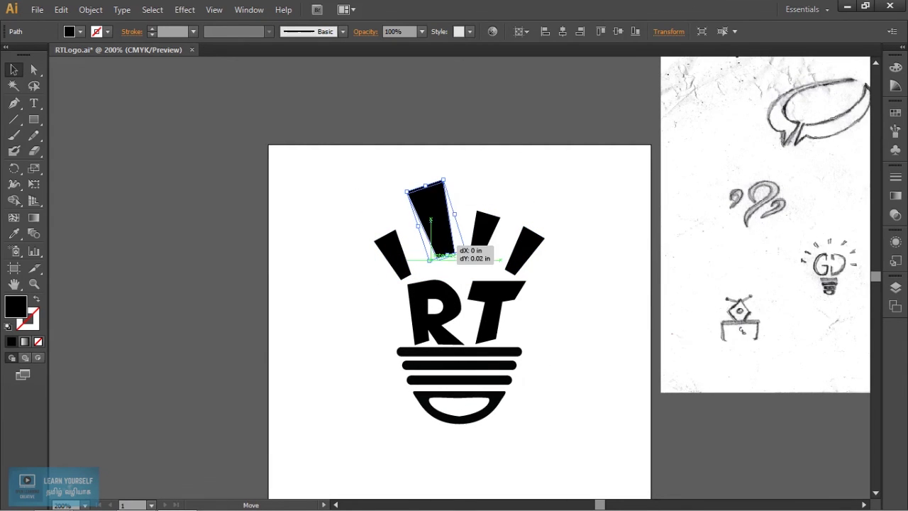
left_click_drag(443, 187, 450, 192)
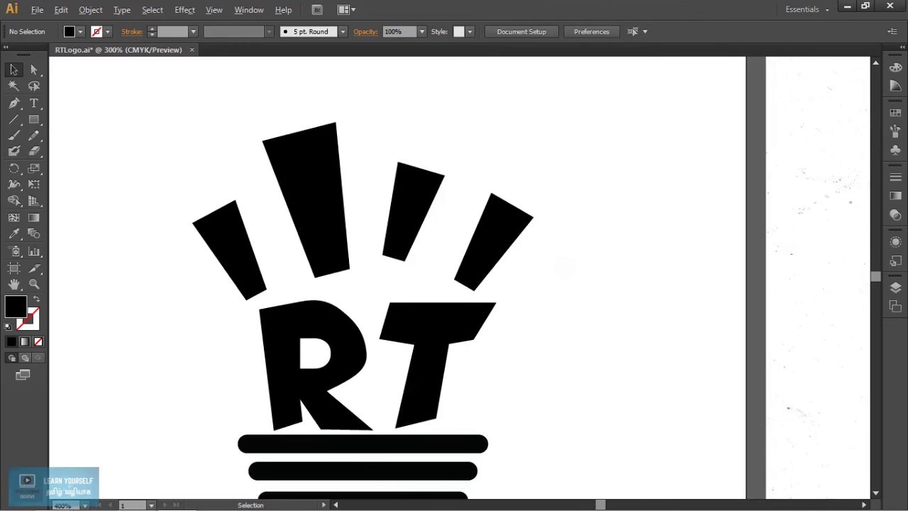
key("ctrl+minus")
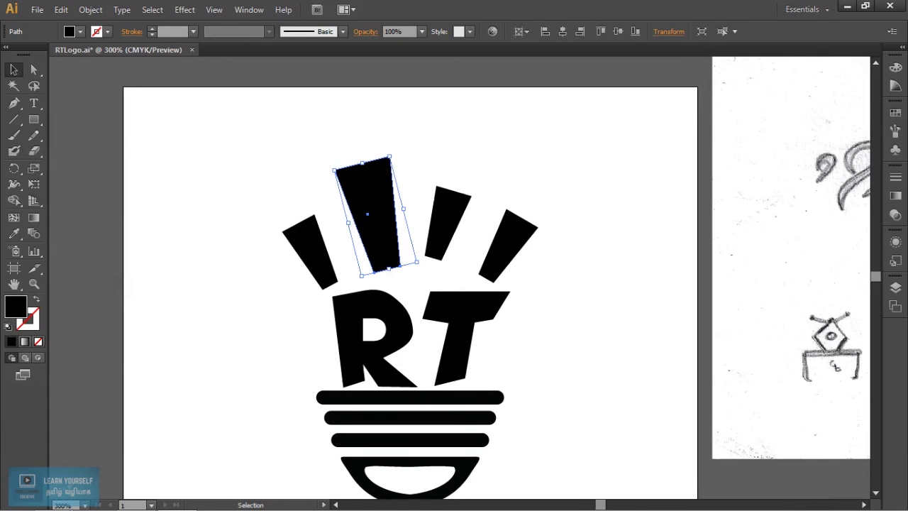
left_click_drag(312, 251, 315, 250)
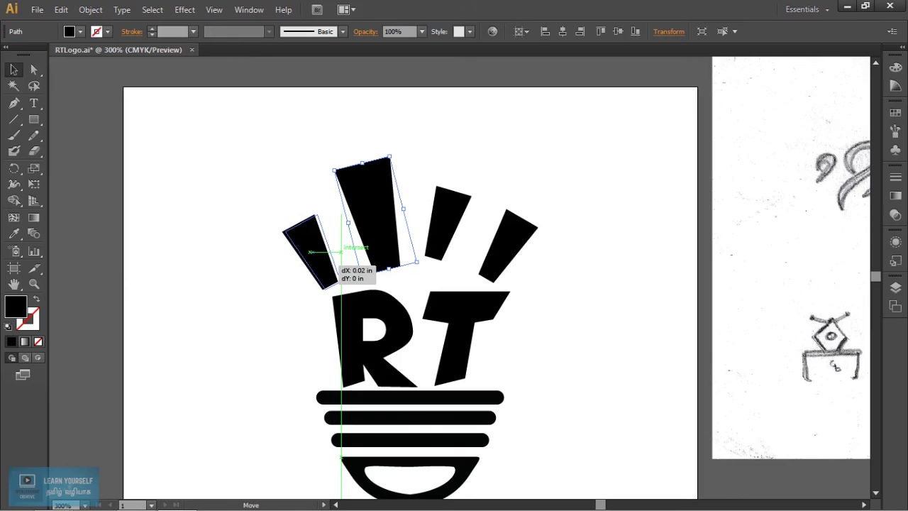
left_click_drag(452, 233, 447, 238)
left_click_drag(512, 243, 493, 249)
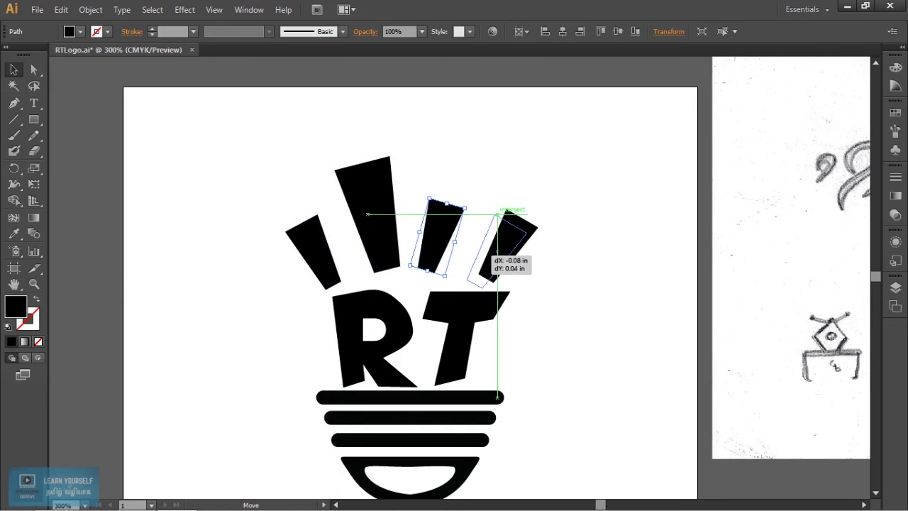